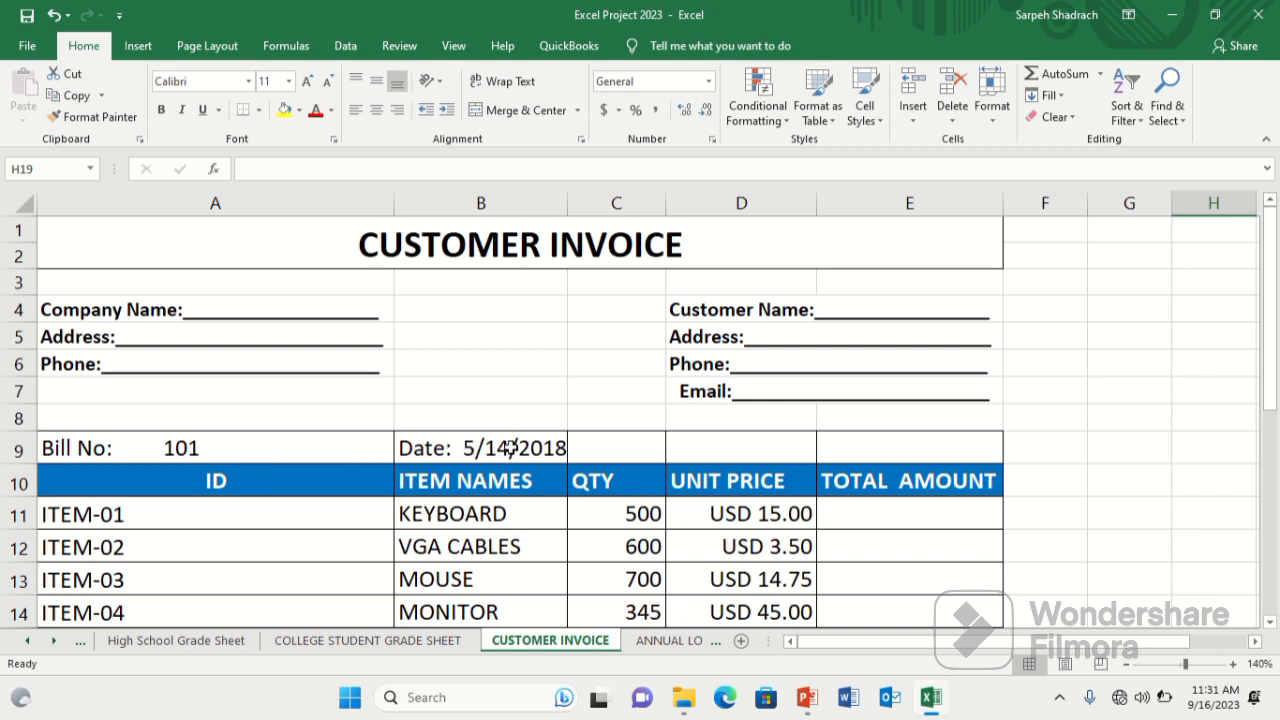
Enter a formula in the first item's total amount cell multiplying its quantity by its unit price (=C11*D11).
left_click(1272, 623)
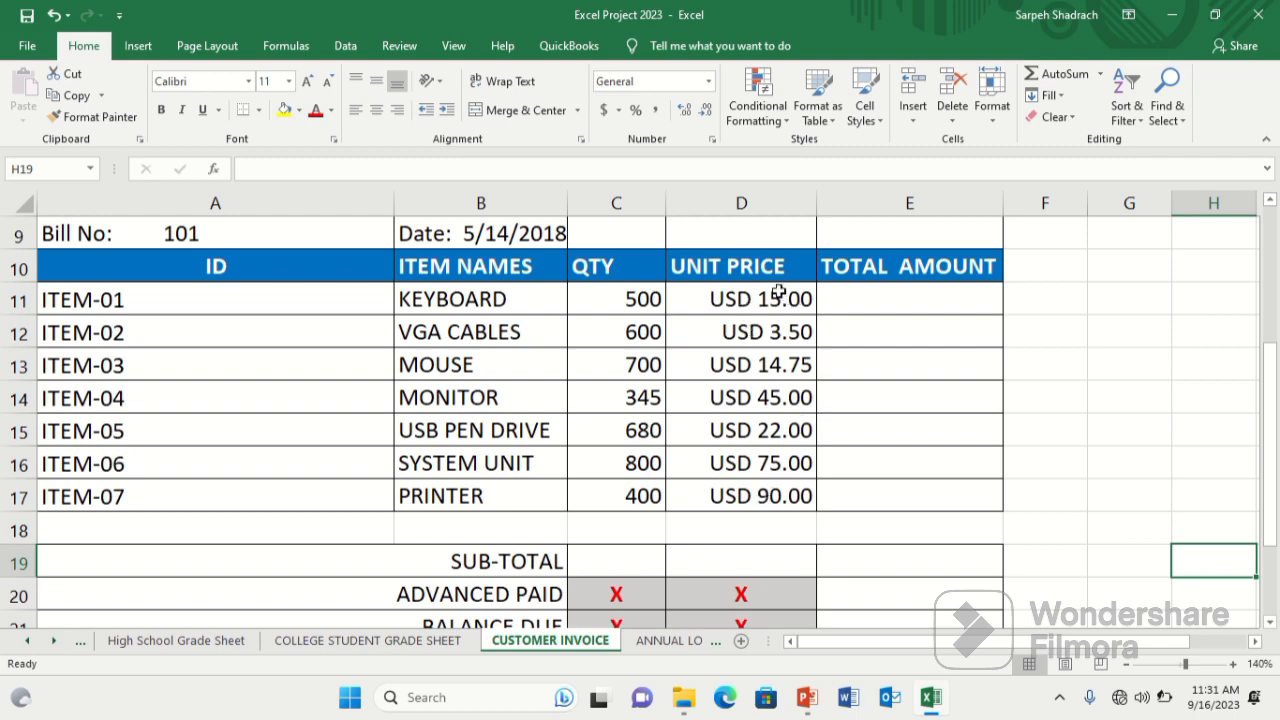
left_click(840, 295)
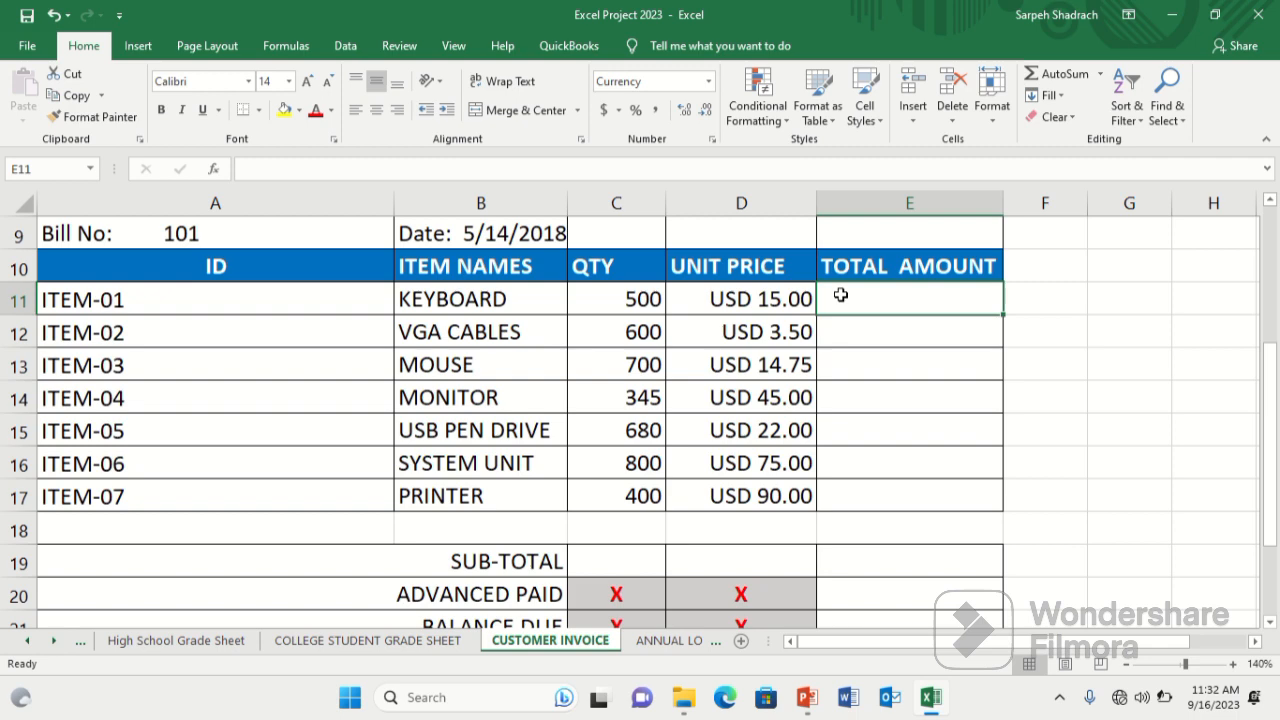
type("=")
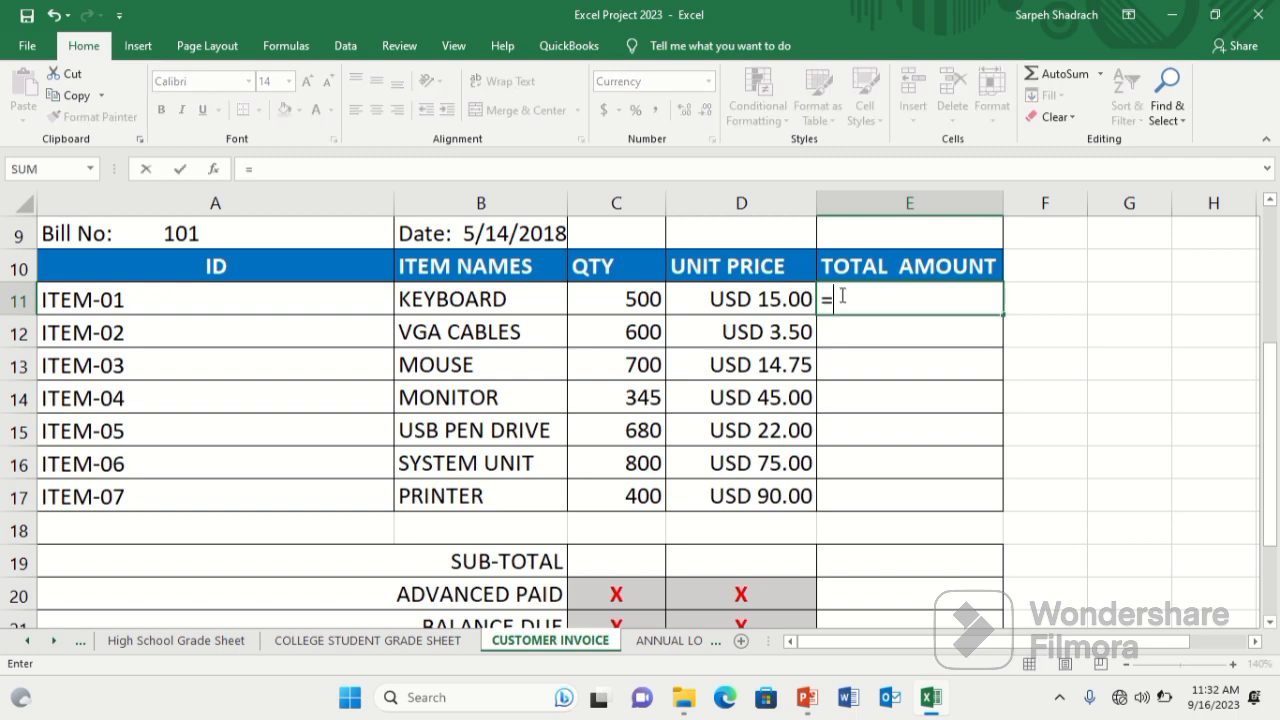
left_click(652, 298)
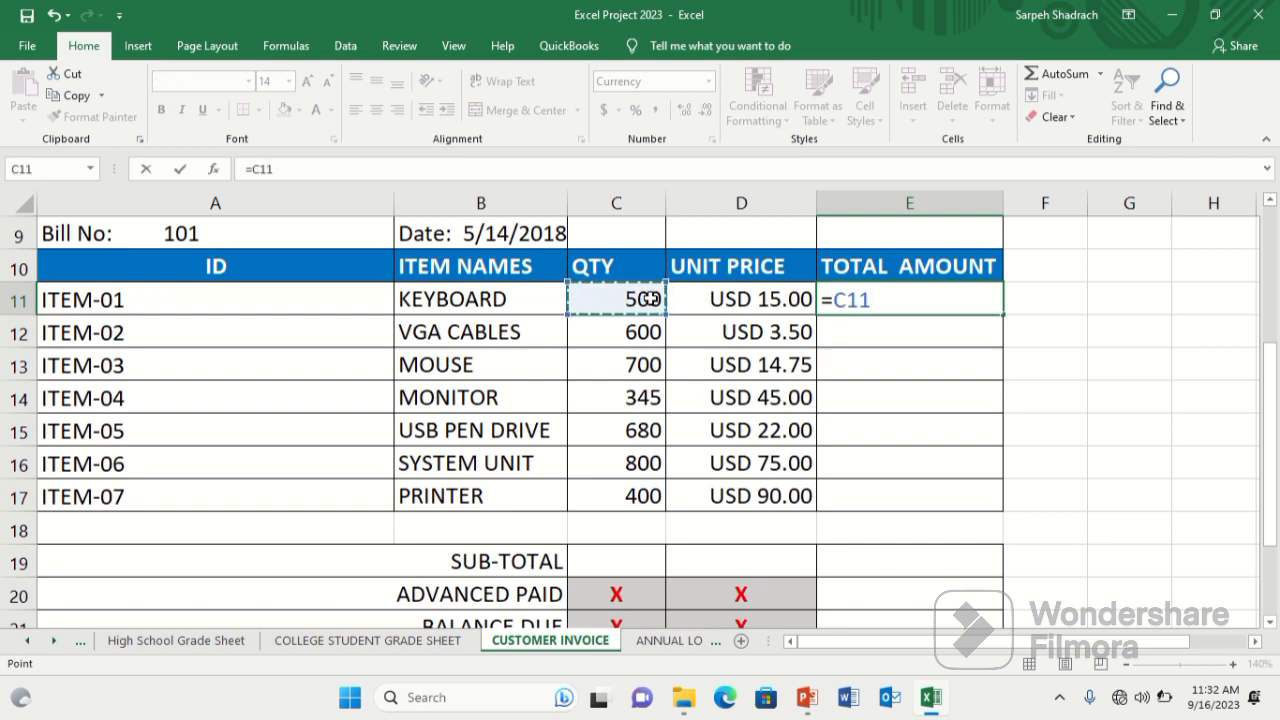
type("*")
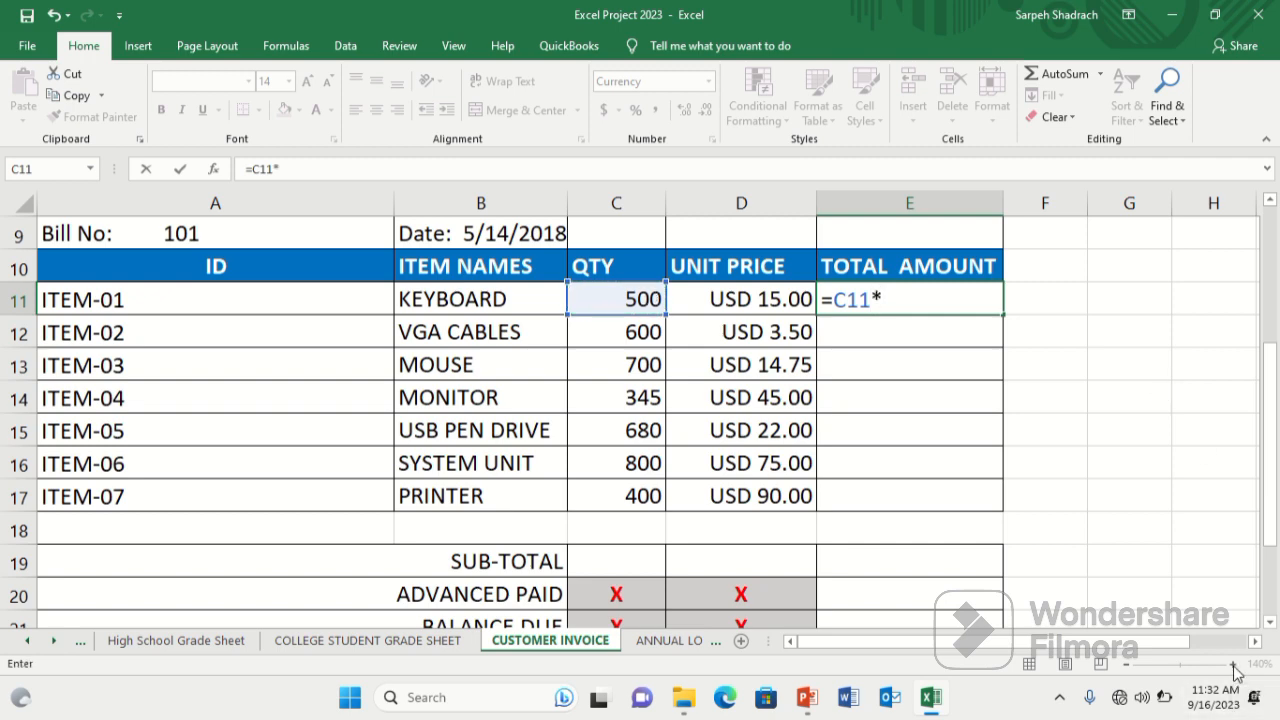
left_click(745, 298)
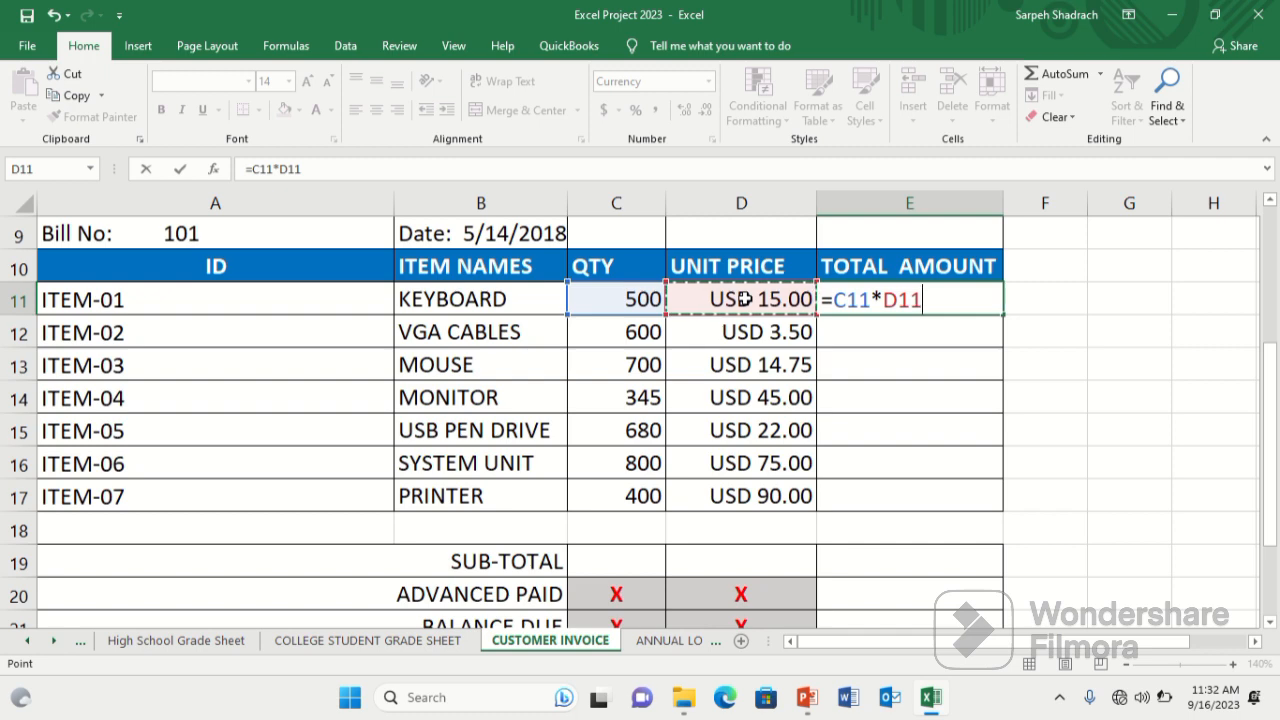
key("Return")
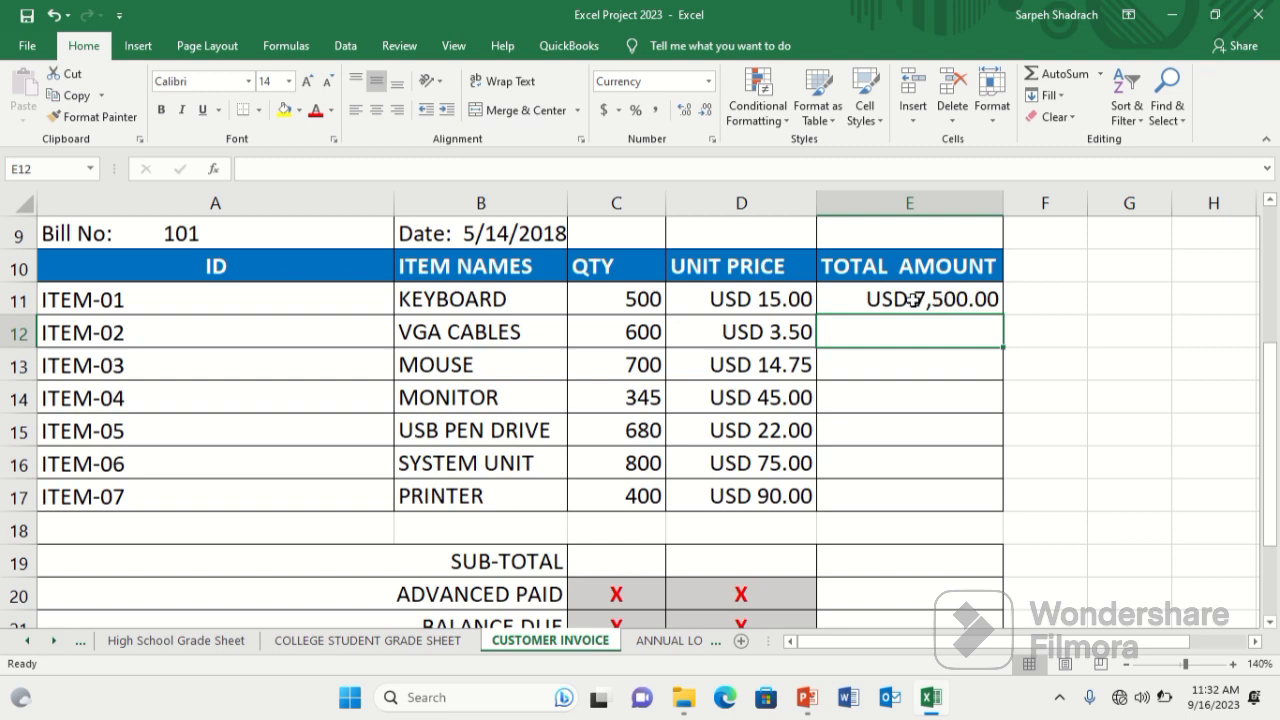
Fill the total amount formula down through E17 for all seven items.
left_click(970, 297)
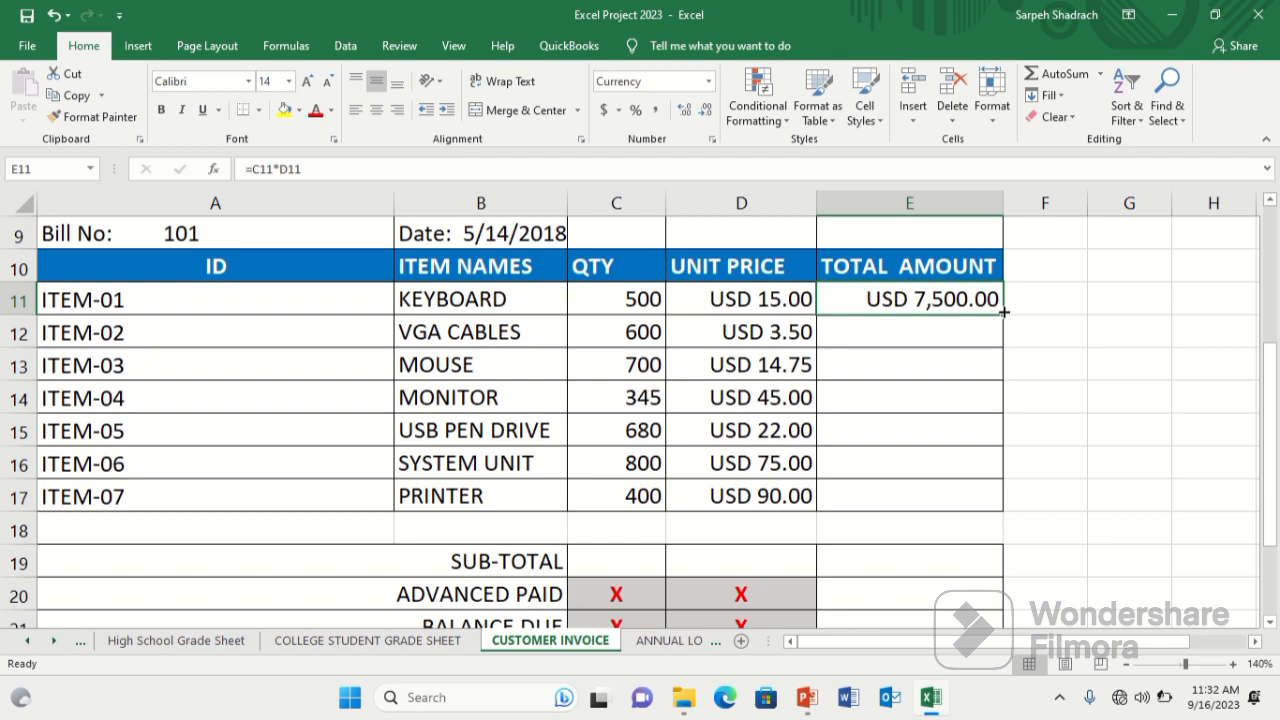
left_click_drag(1003, 312, 1003, 312)
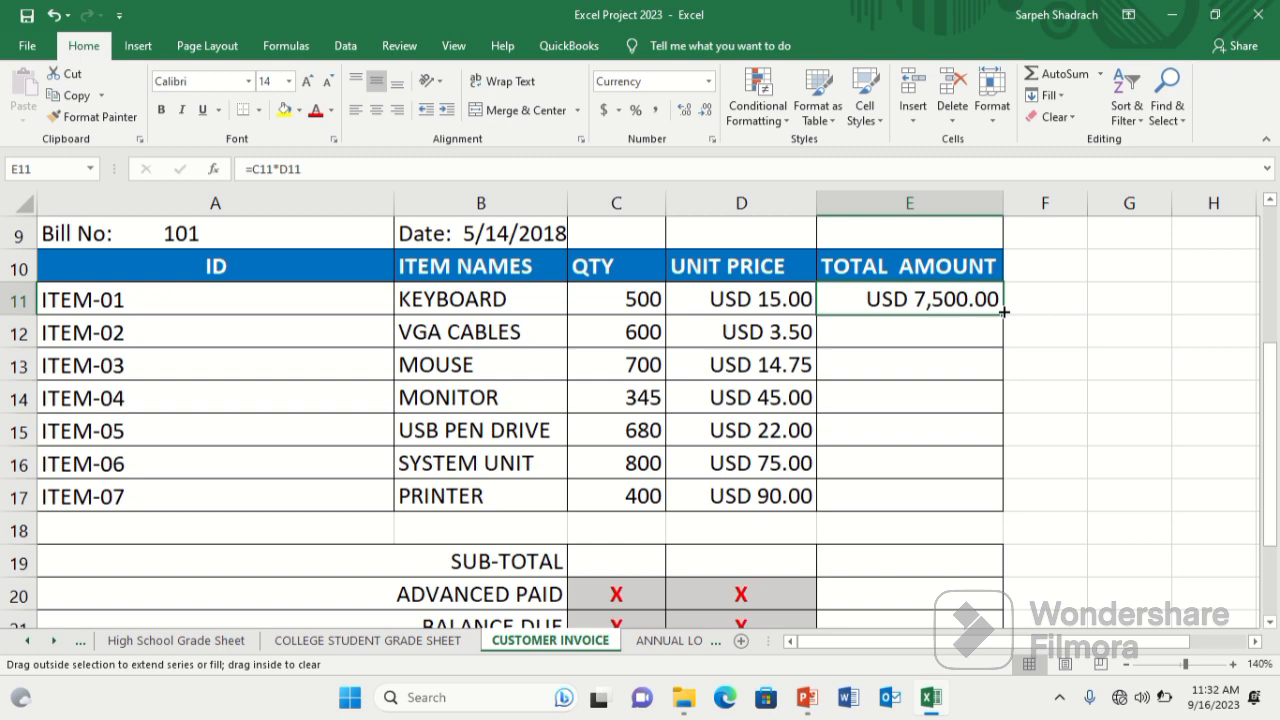
left_click_drag(1003, 312, 983, 507)
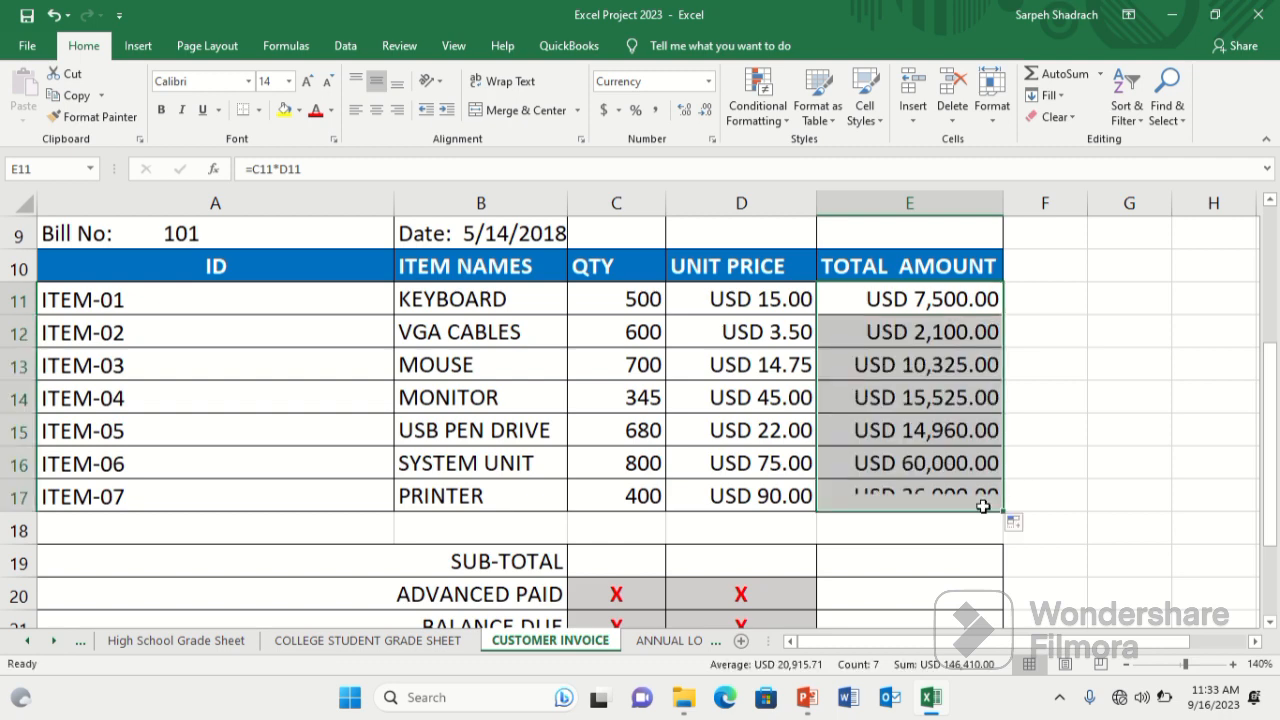
left_click(1271, 621)
left_click(1271, 621)
left_click(1271, 621)
left_click(1271, 621)
left_click(1271, 621)
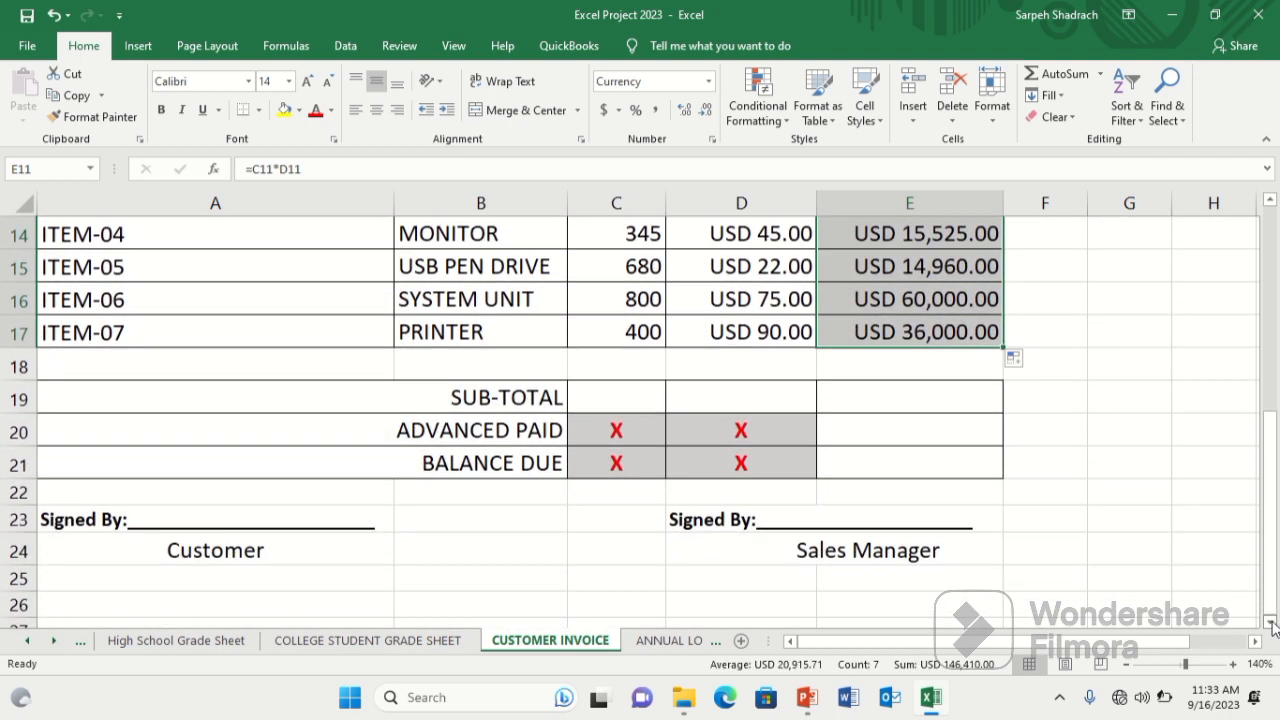
left_click(1270, 203)
left_click(1270, 203)
left_click(1270, 203)
left_click(1270, 203)
left_click(1270, 203)
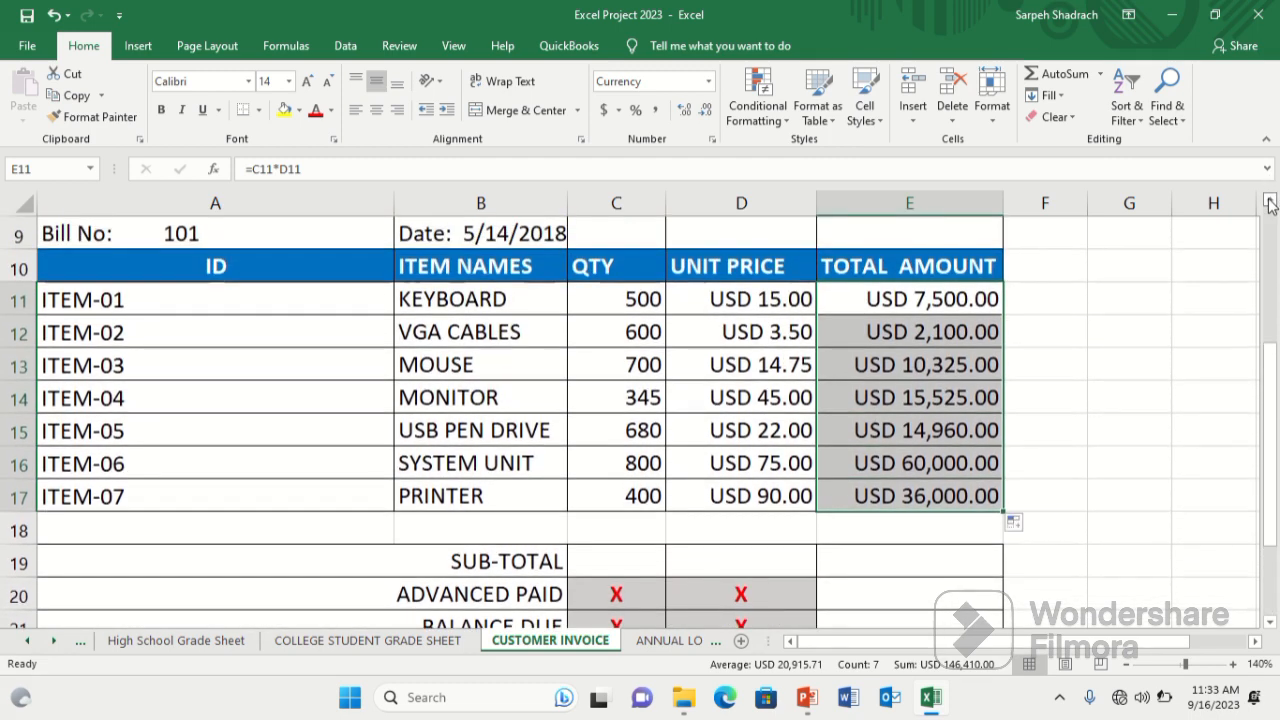
Calculate the sub-total with =sum(E11:E17) over the item total amounts.
left_click(870, 556)
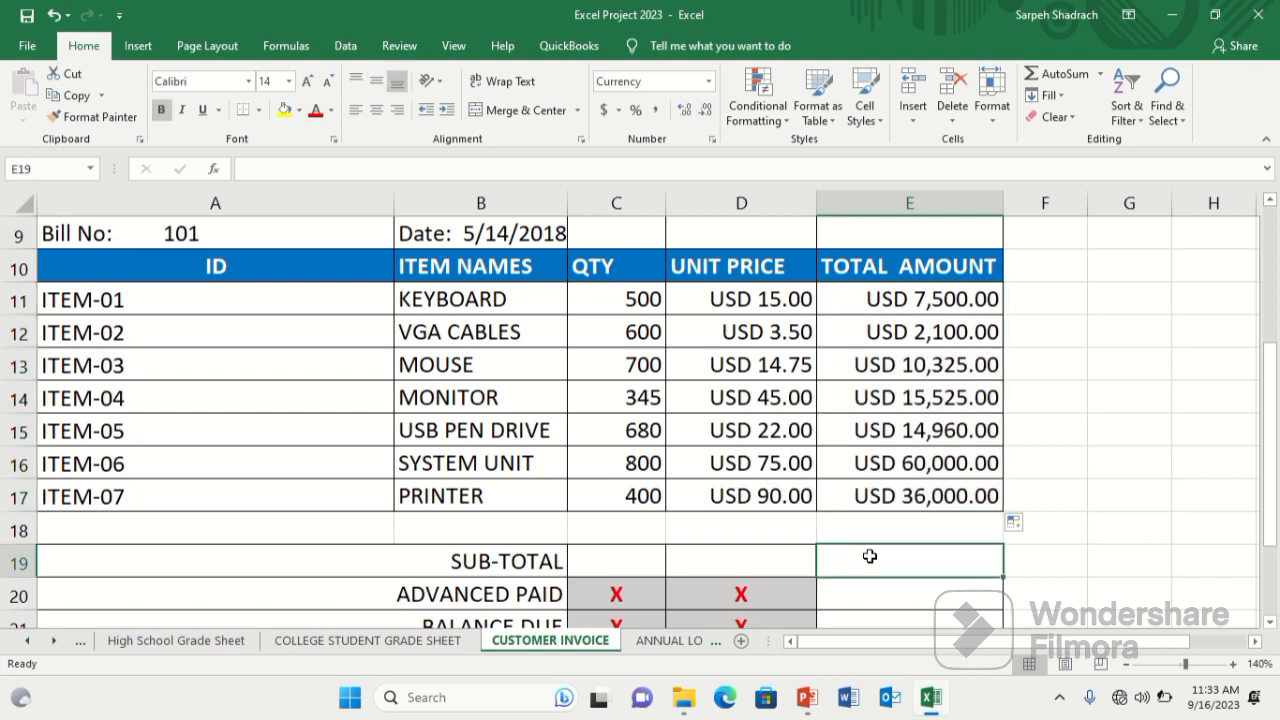
type("=sum")
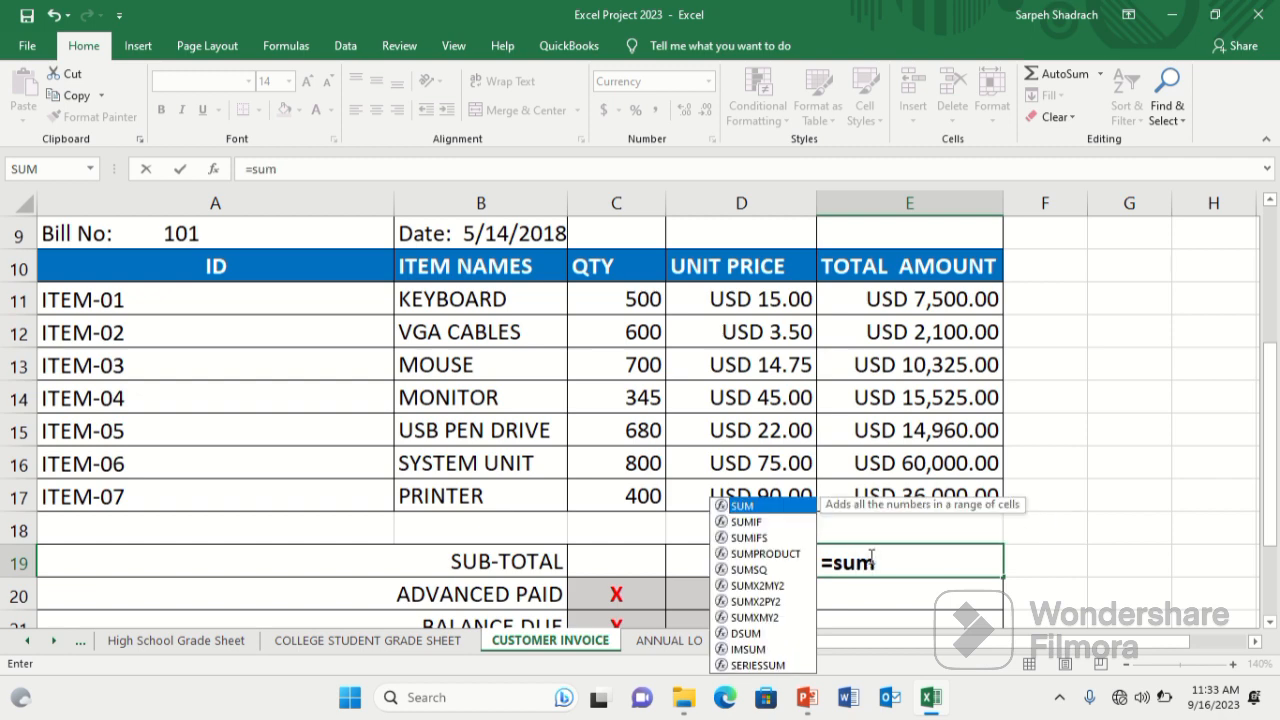
type("(")
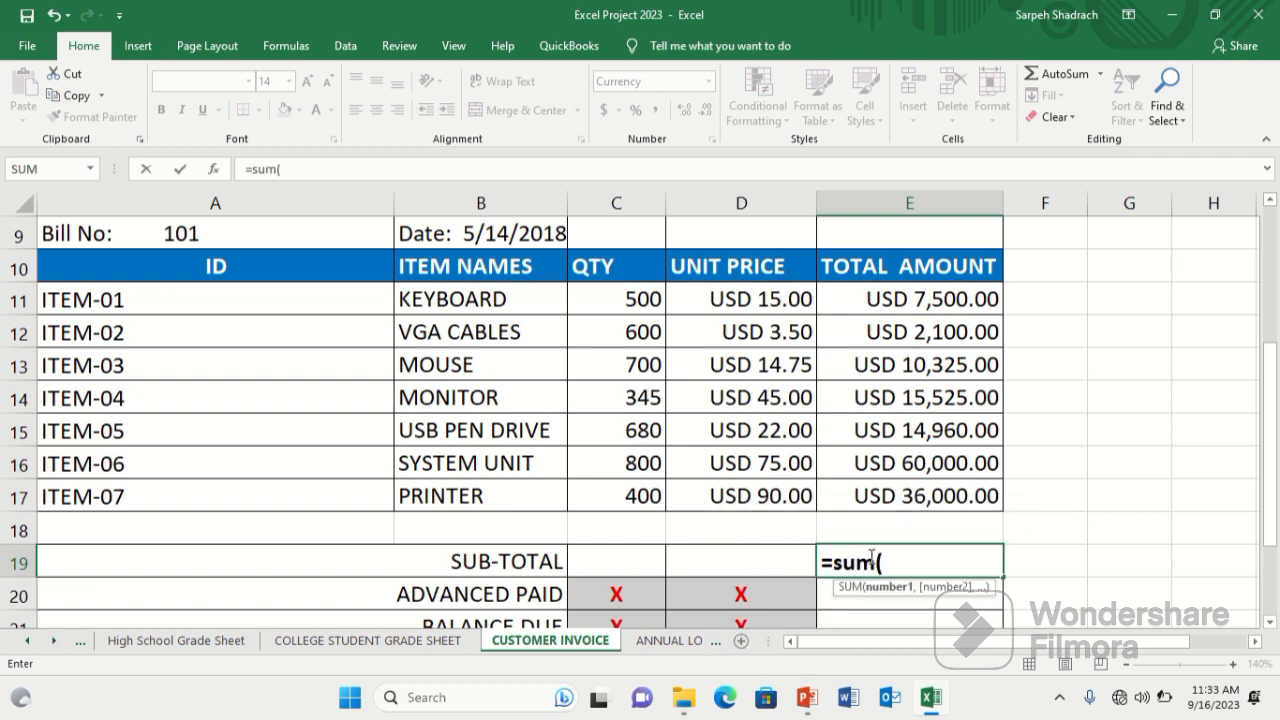
left_click(871, 298)
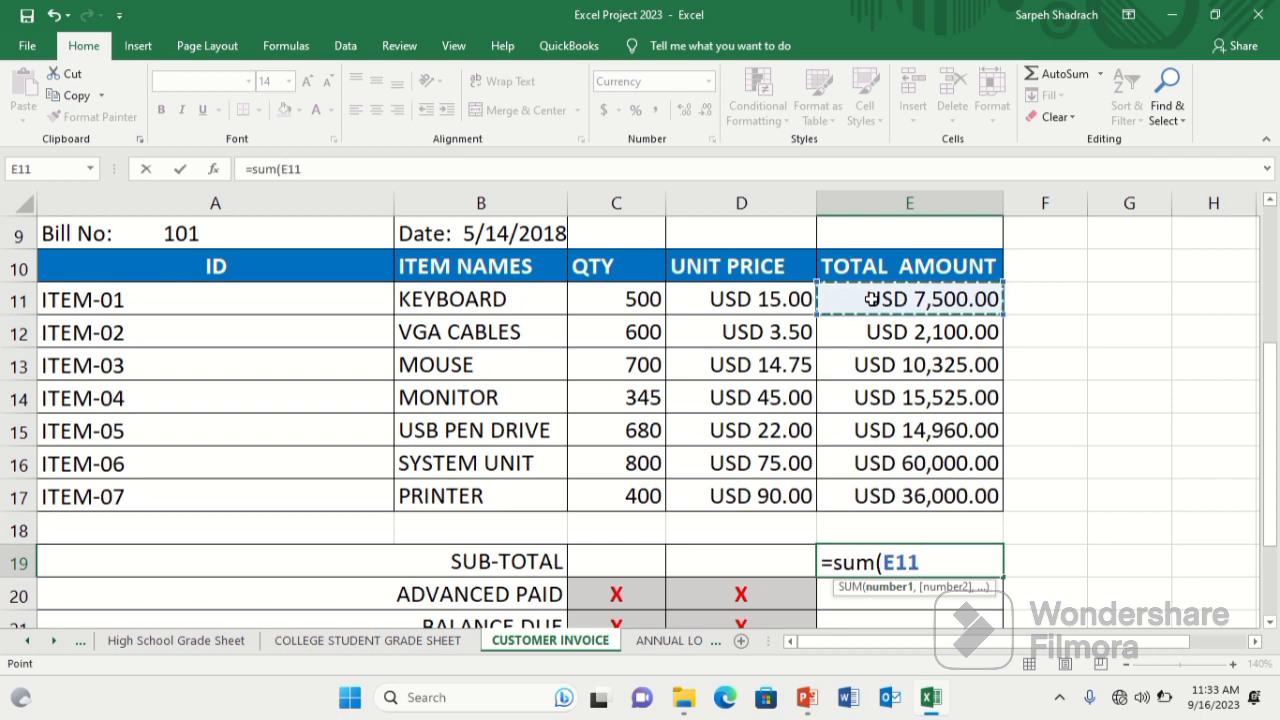
left_click_drag(880, 387, 880, 490)
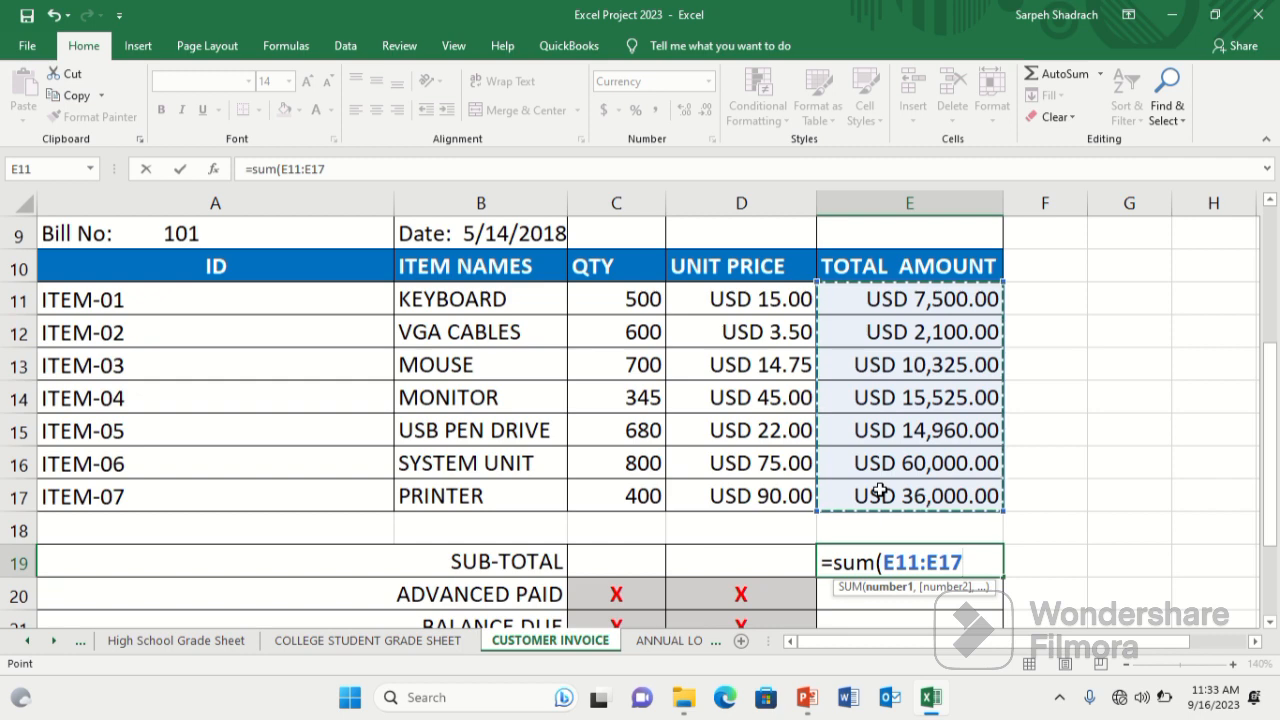
key("Return")
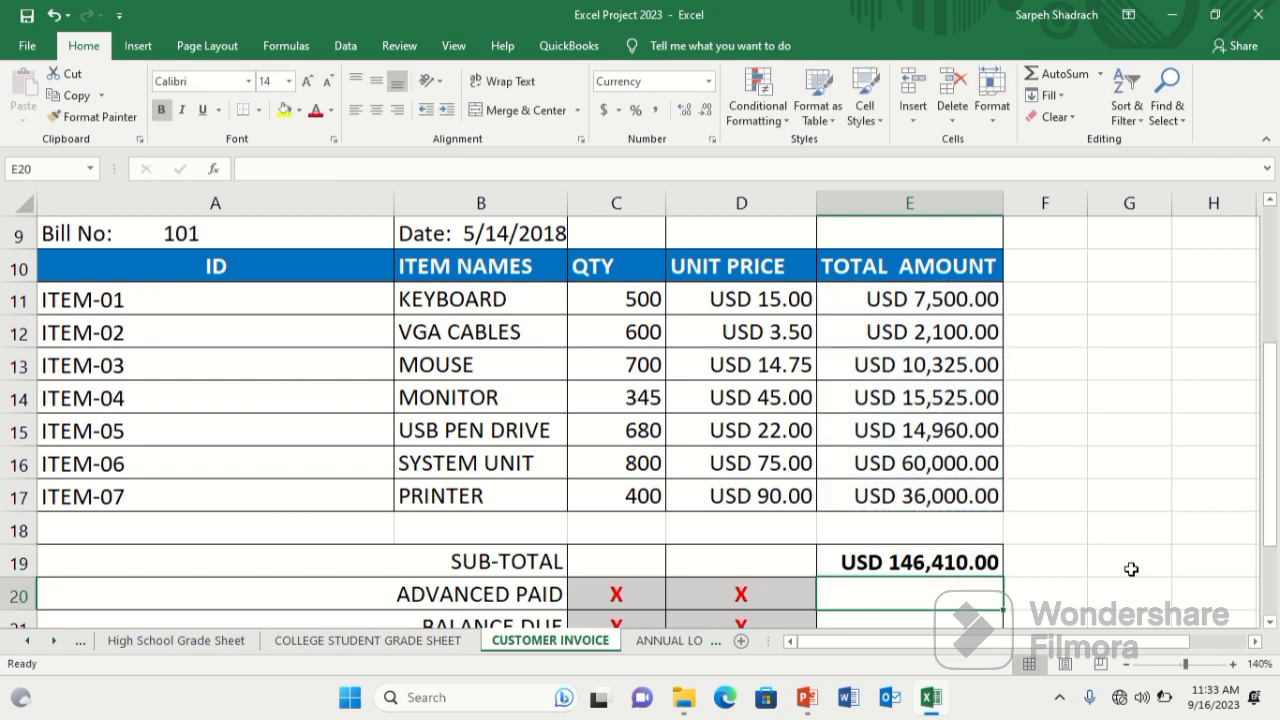
Enter 80000 as the advanced paid amount.
left_click(1270, 622)
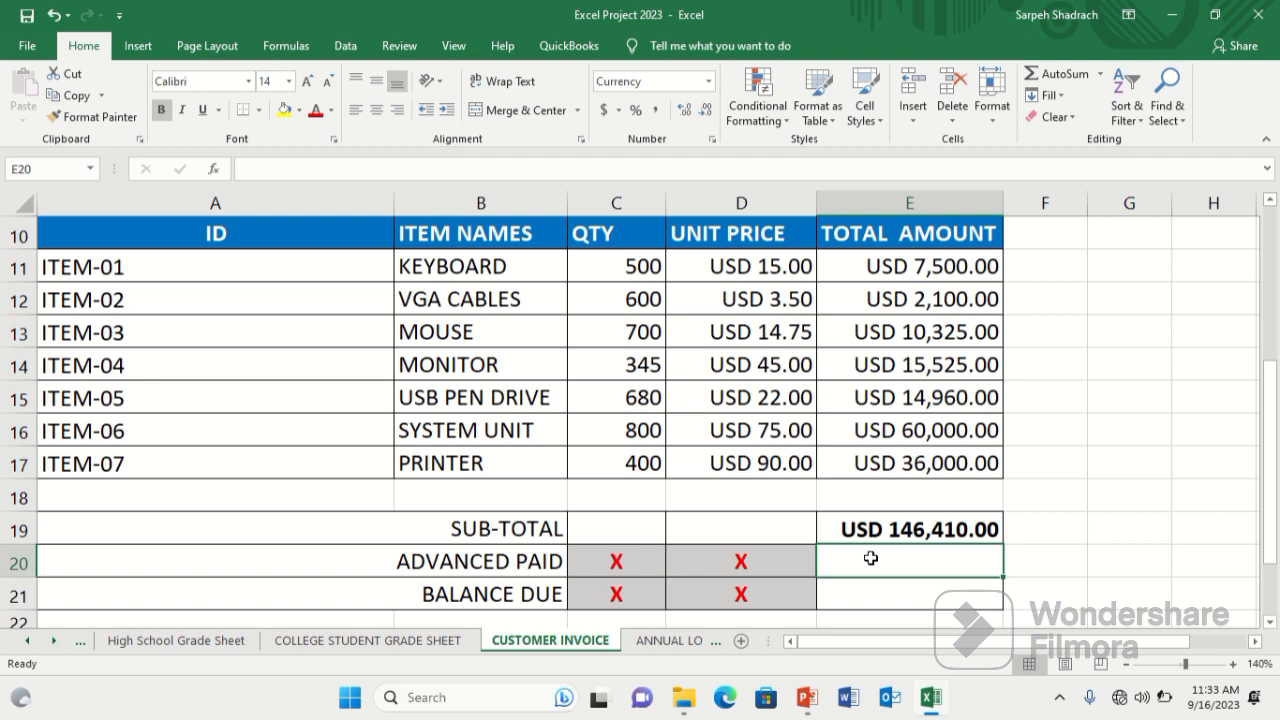
type("80000")
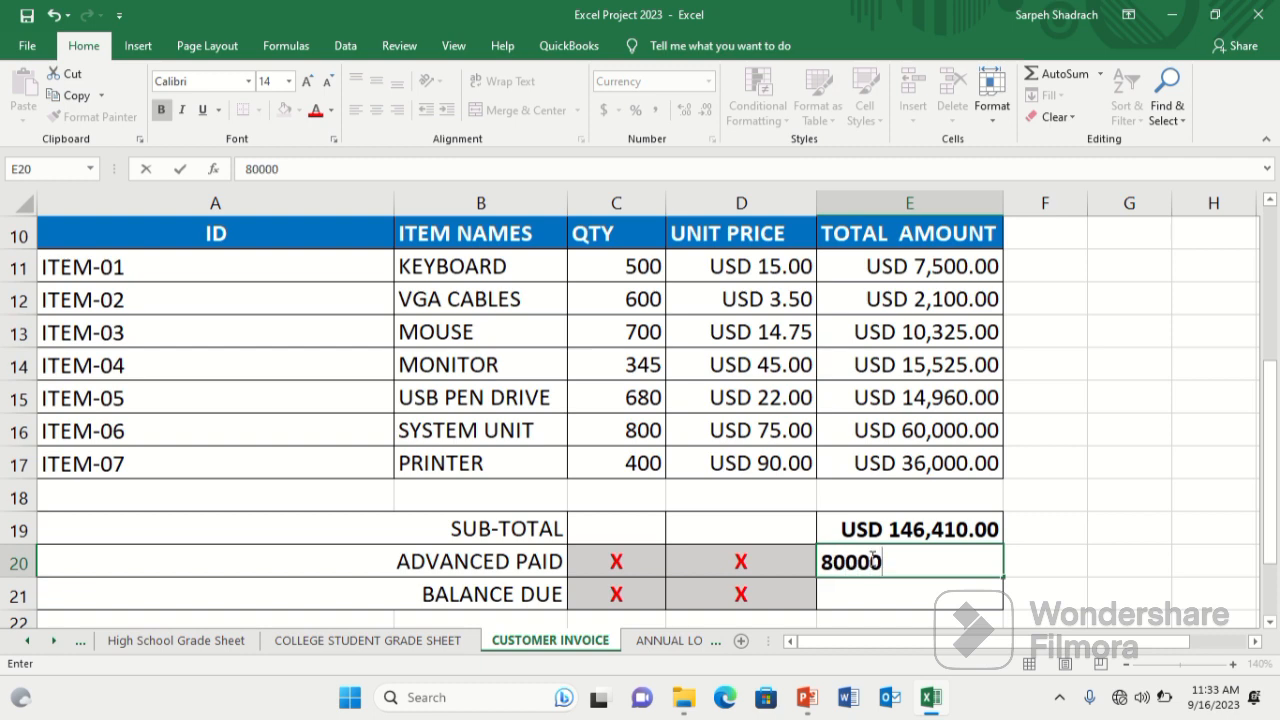
key("Return")
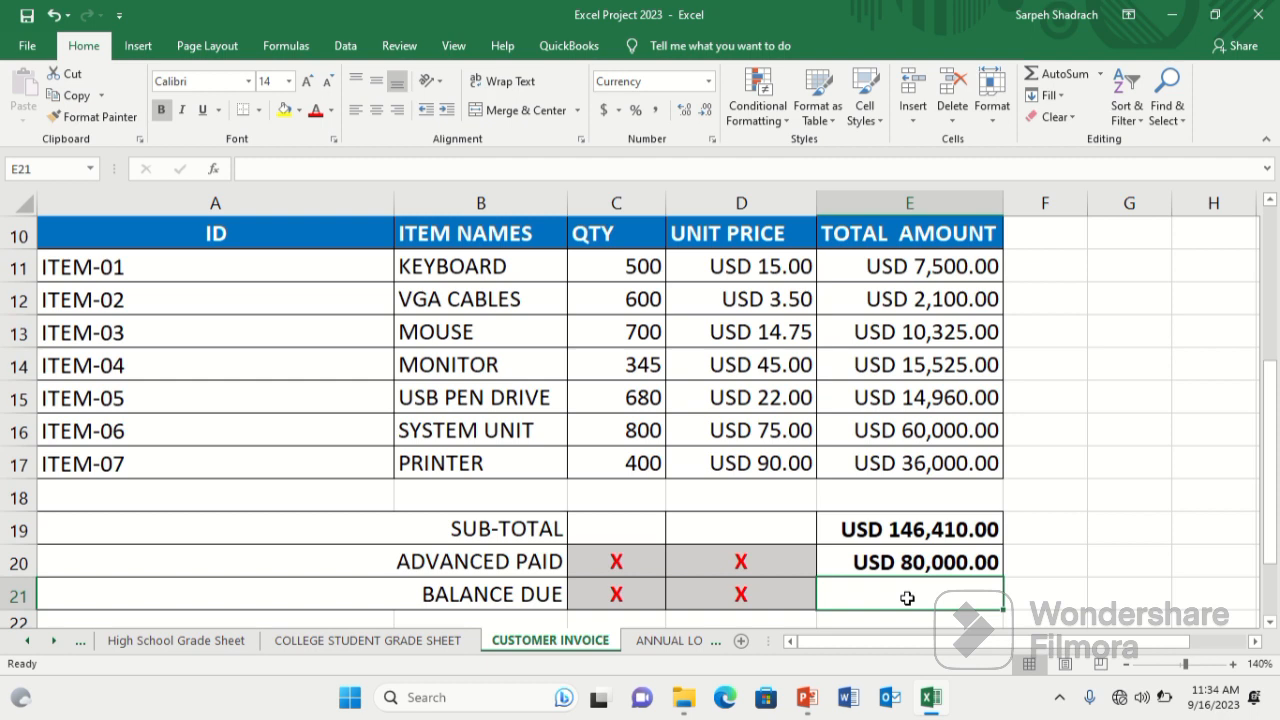
Calculate the balance due as the sub-total minus the advanced paid amount (=E19-E20).
type("=")
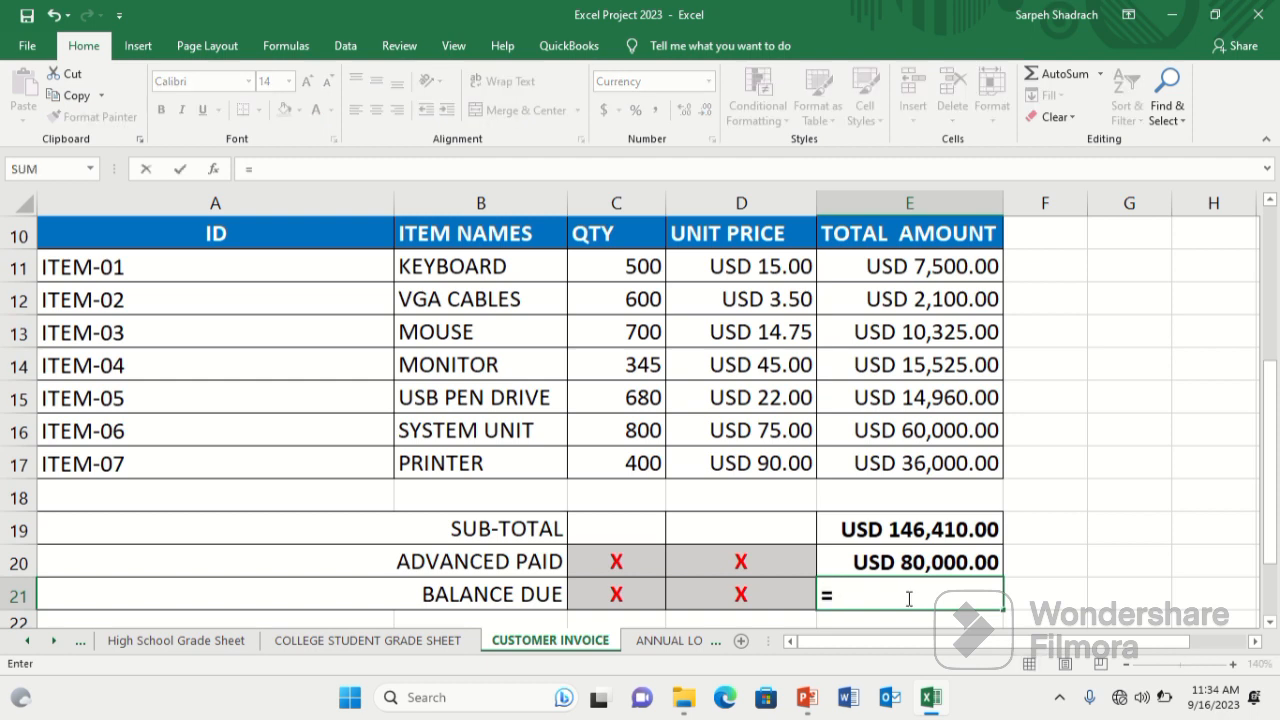
left_click(855, 530)
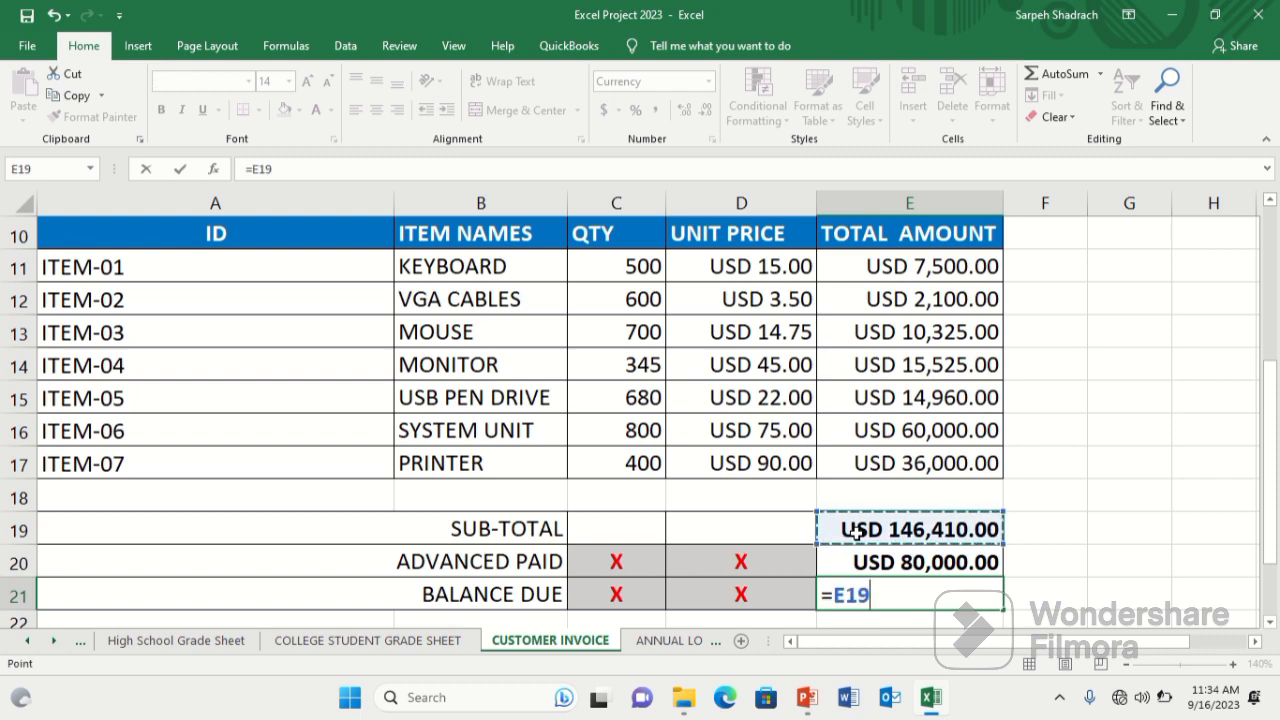
type("-")
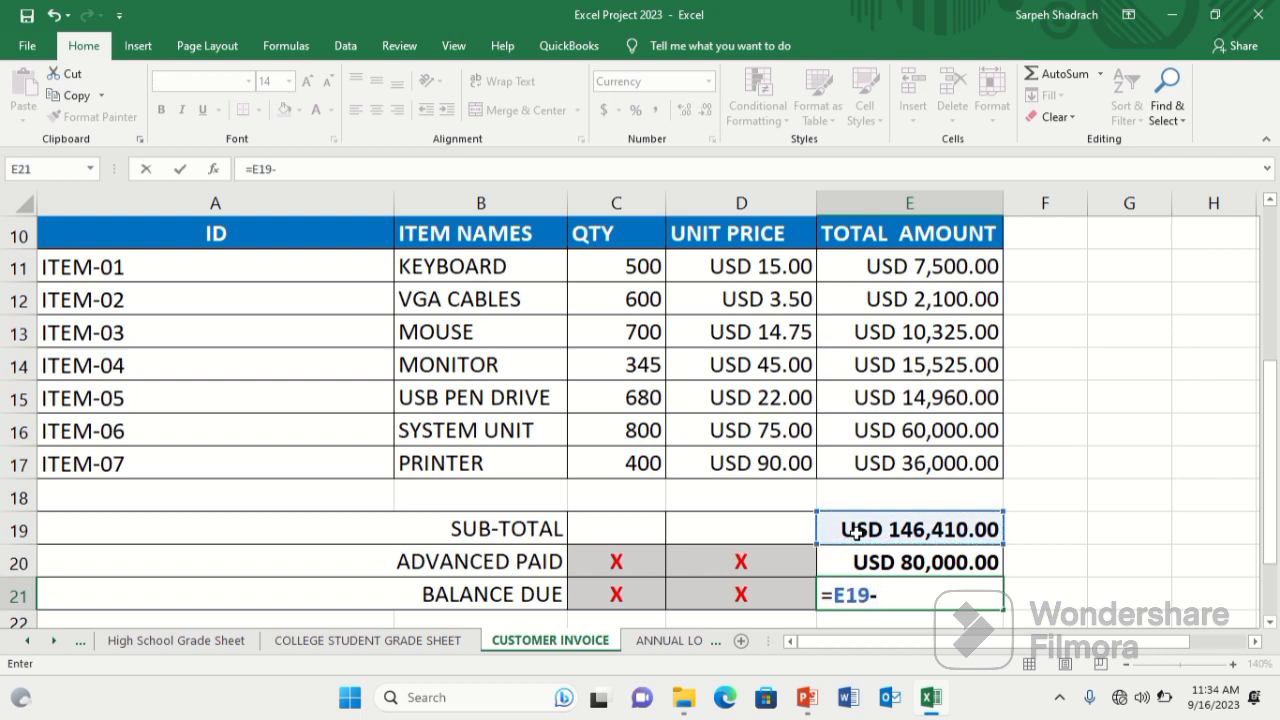
left_click(866, 564)
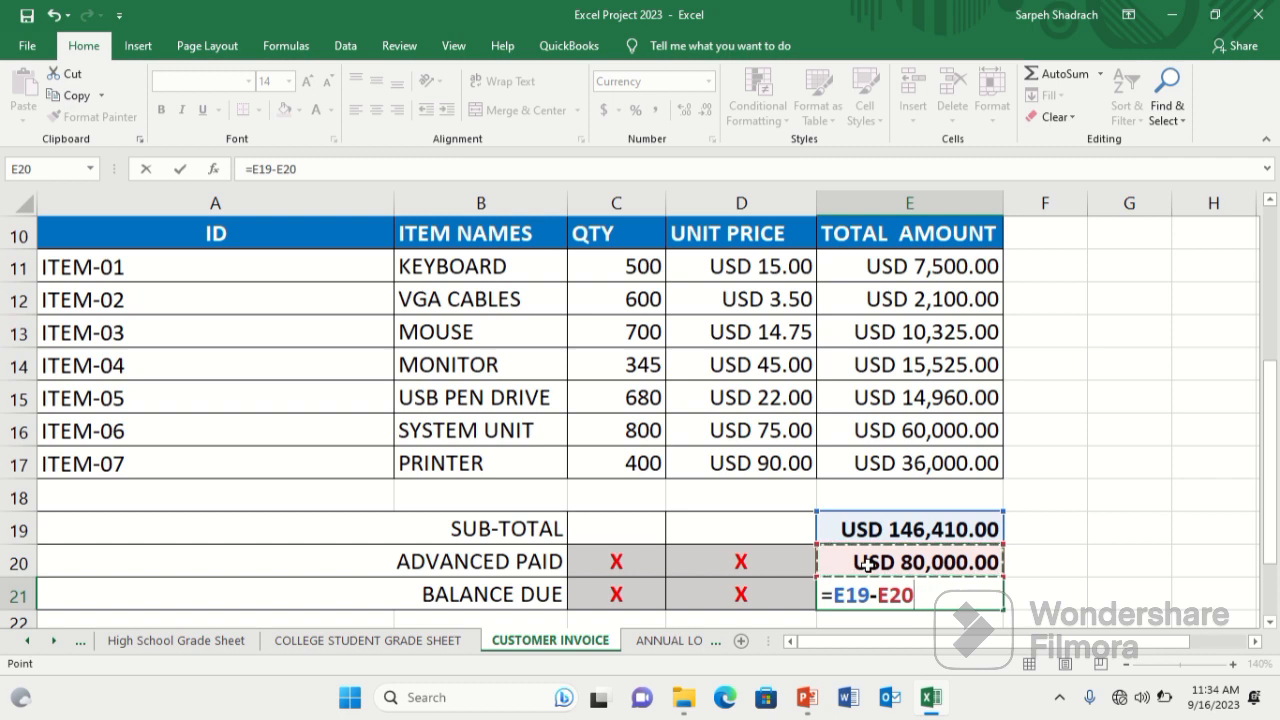
key("Return")
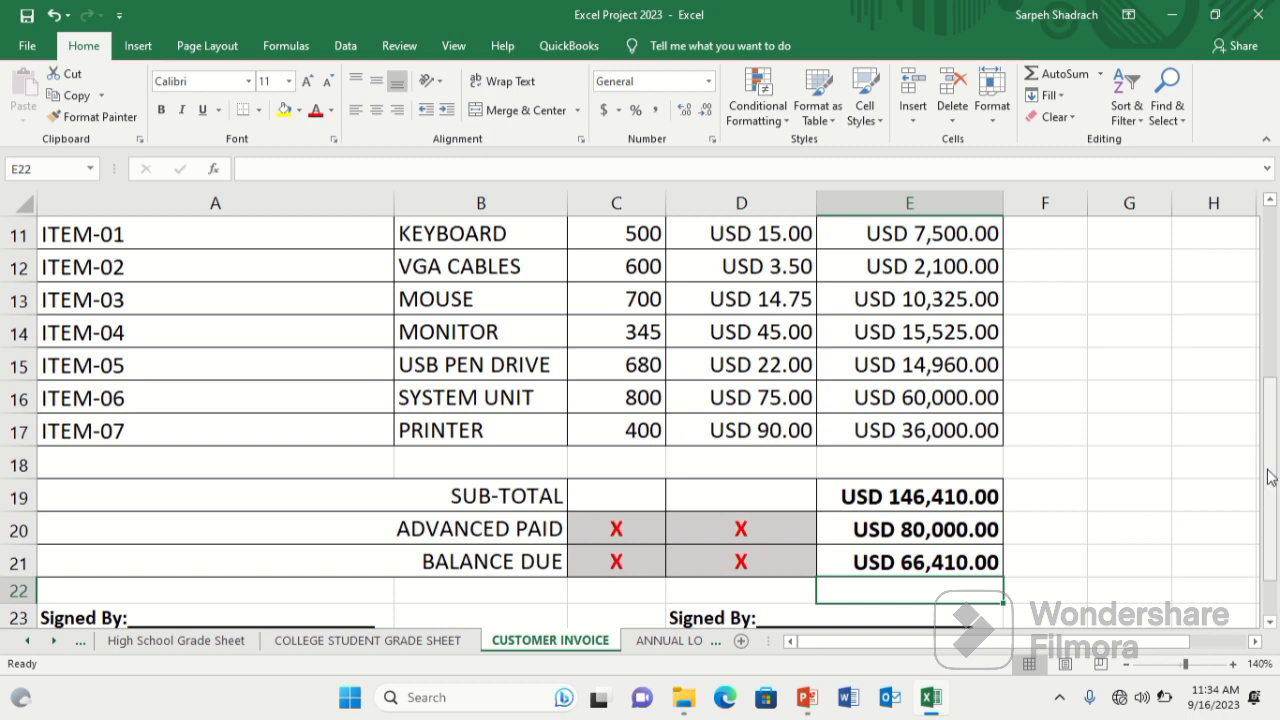
left_click_drag(1270, 477, 1233, 300)
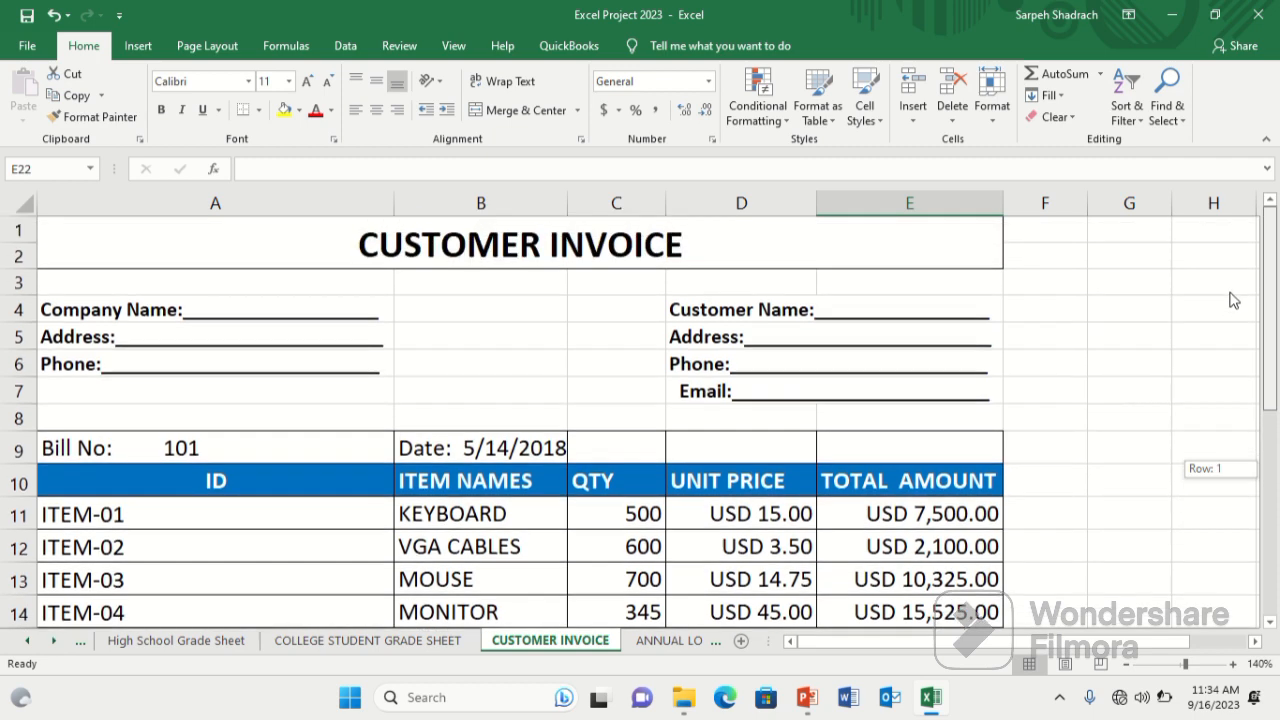